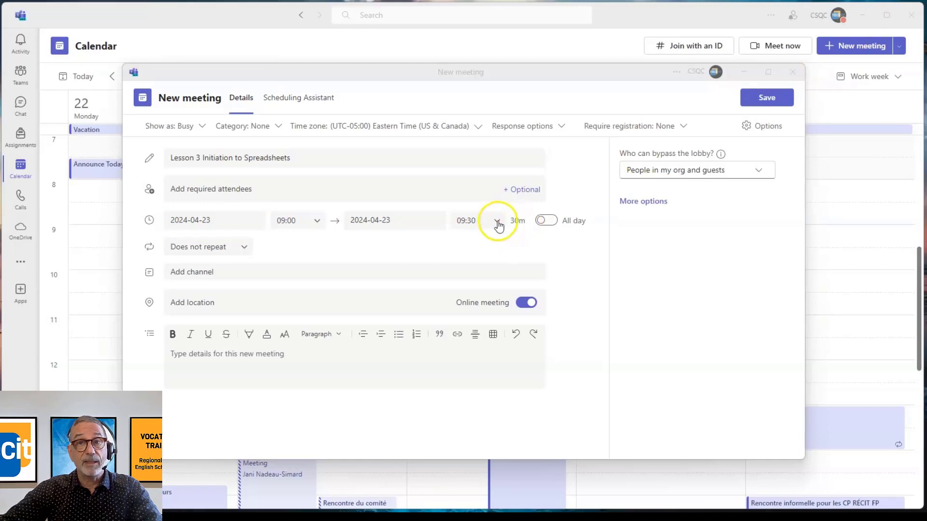
Step: Set the meeting's end time to 12:00 so that it lasts three hours
click(498, 224)
scroll(524, 275, down, 1)
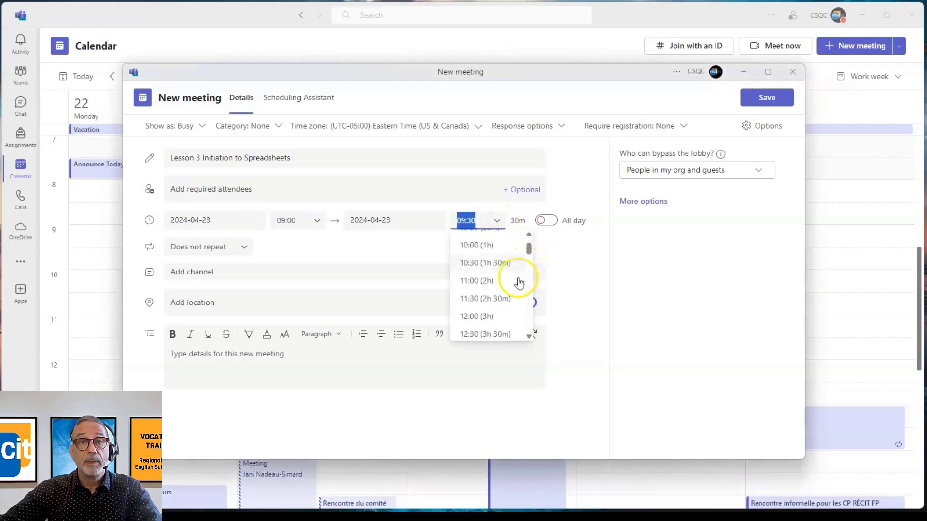
click(492, 319)
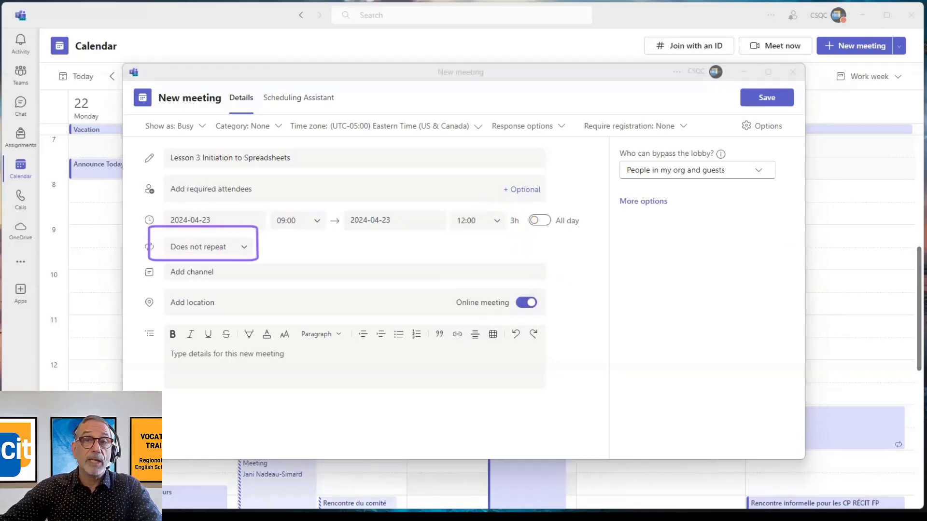
Step: Make the meeting repeat weekly on Tuesday with an end date of 2024-05-21 and save the recurrence
click(202, 247)
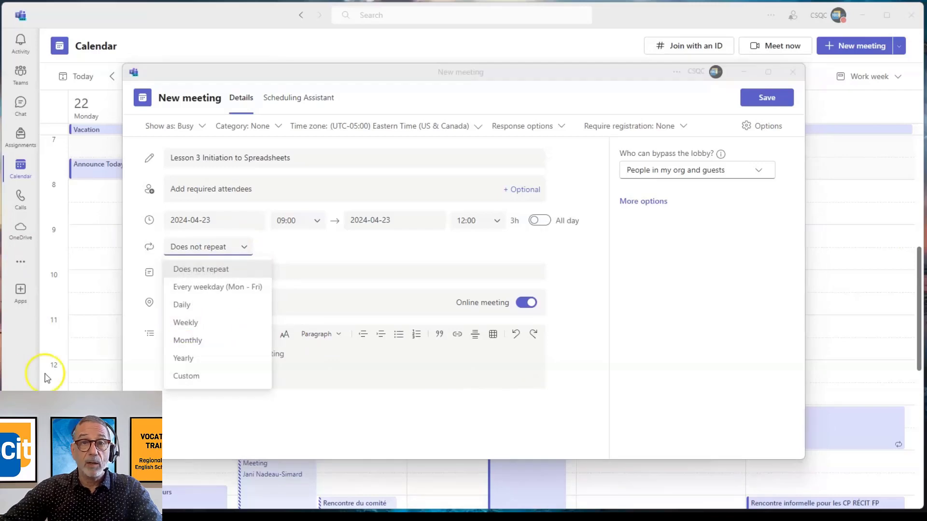
click(186, 324)
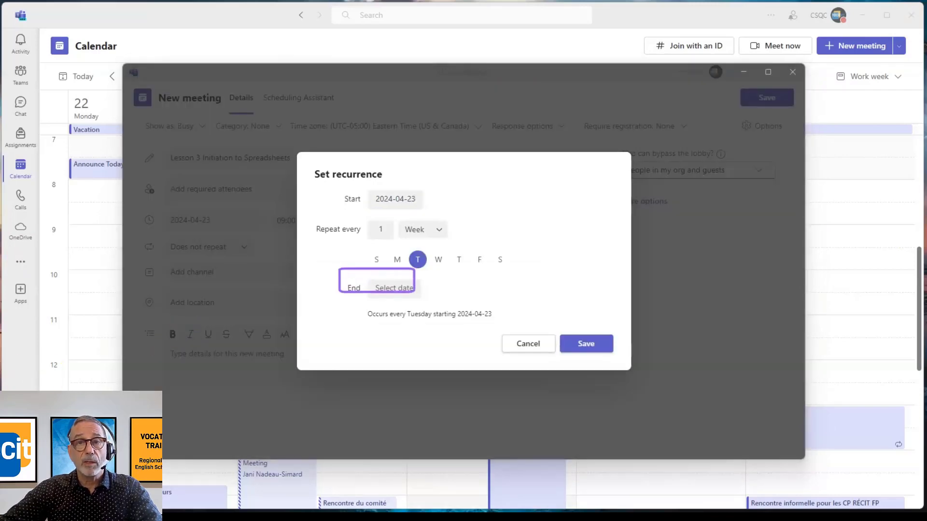
click(394, 288)
click(416, 406)
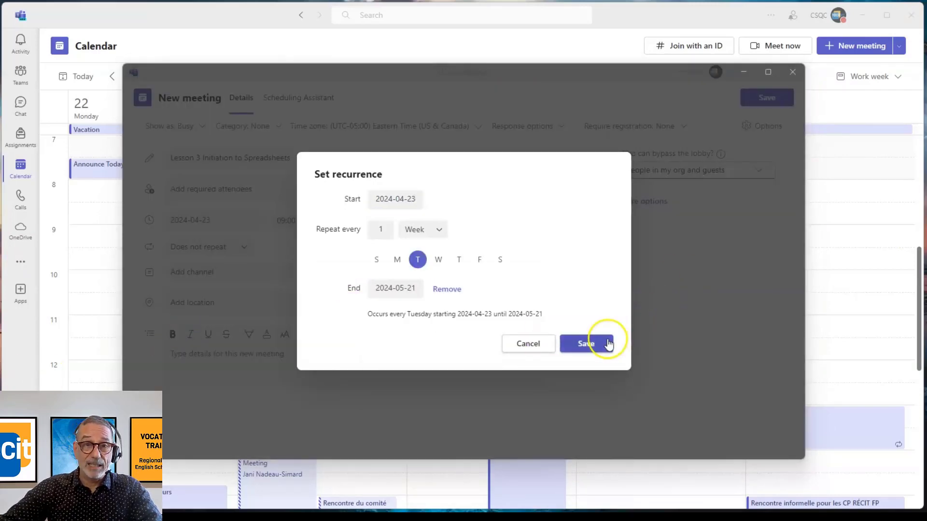
click(590, 351)
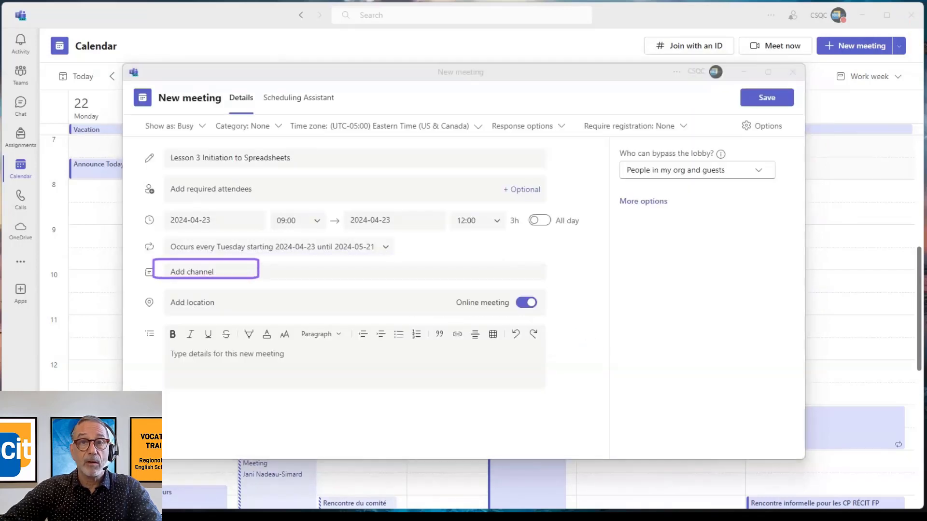
Step: Assign the meeting to the General channel of Accounting Demo and Testing Class and turn on personal invites
click(188, 271)
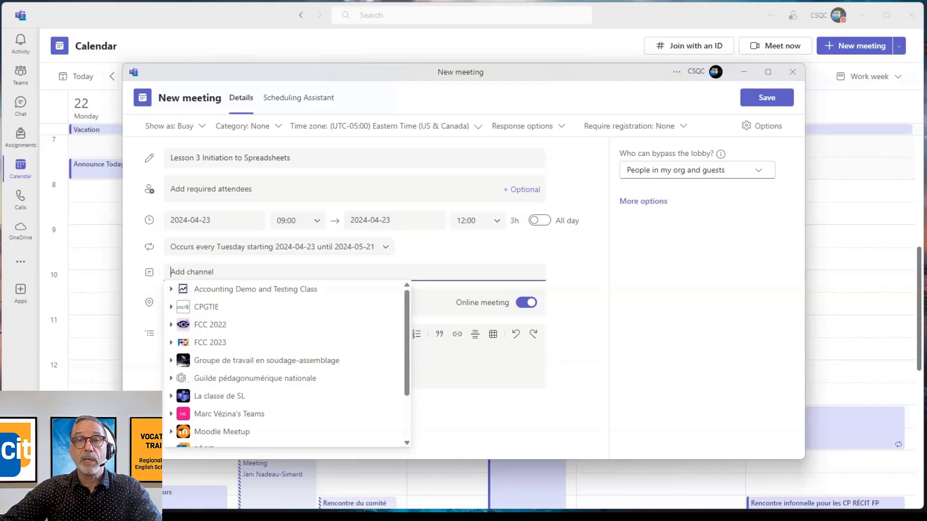
mouse_move(161, 278)
mouse_down()
mouse_move(306, 307)
mouse_move(387, 302)
mouse_up()
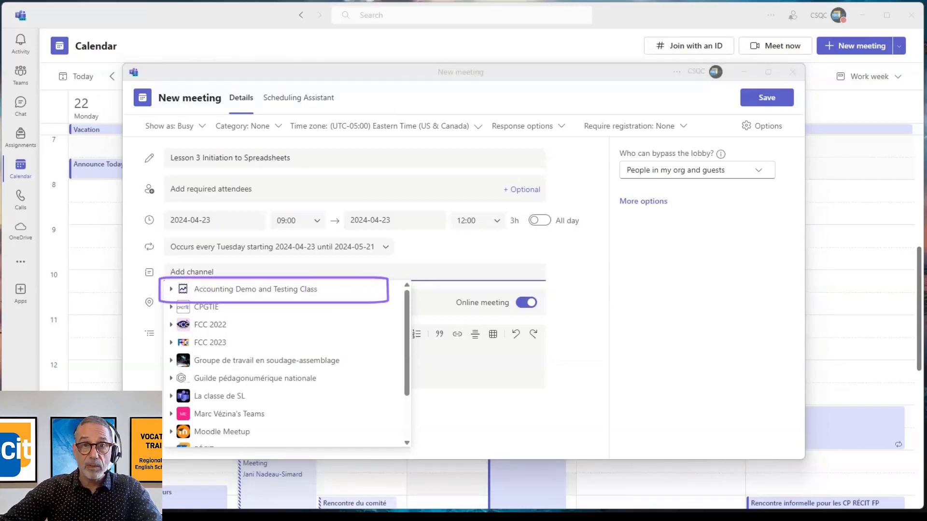
click(248, 292)
mouse_move(182, 298)
mouse_down()
mouse_move(201, 311)
mouse_move(302, 316)
mouse_up()
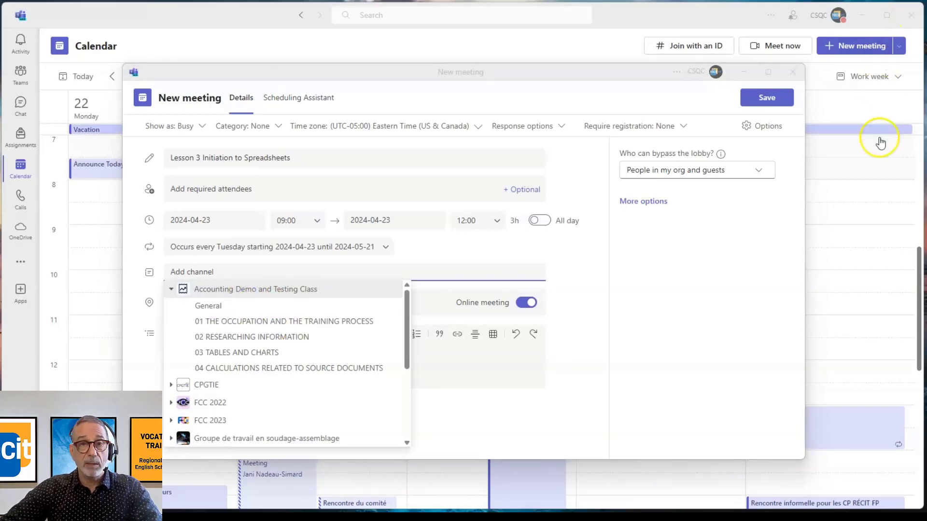
click(203, 306)
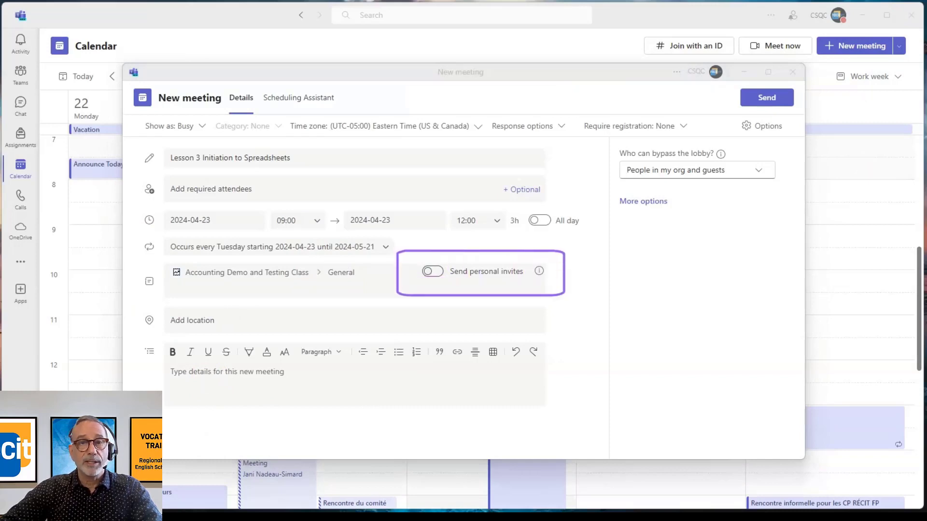
click(431, 271)
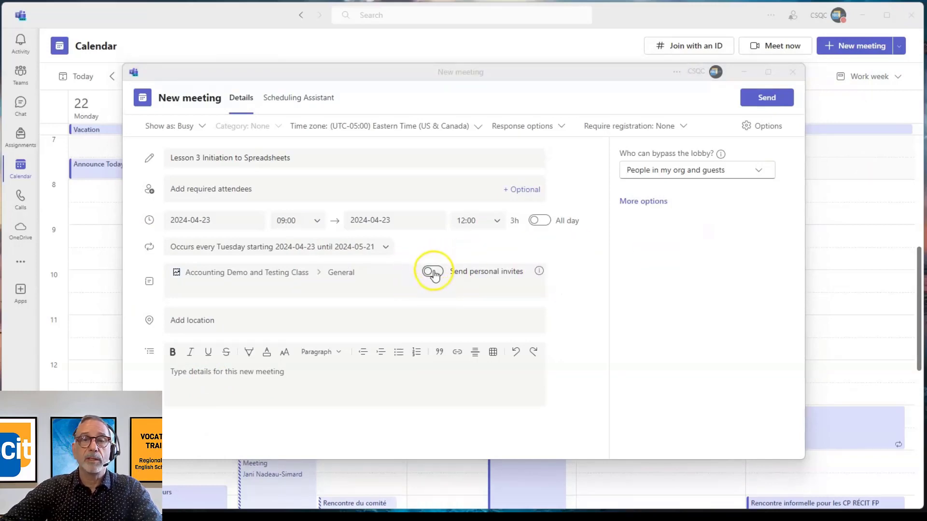
click(200, 398)
text(Review the resources on Moodle at https://moodle.recitfgafp.ca/course/view.php?id=3139)
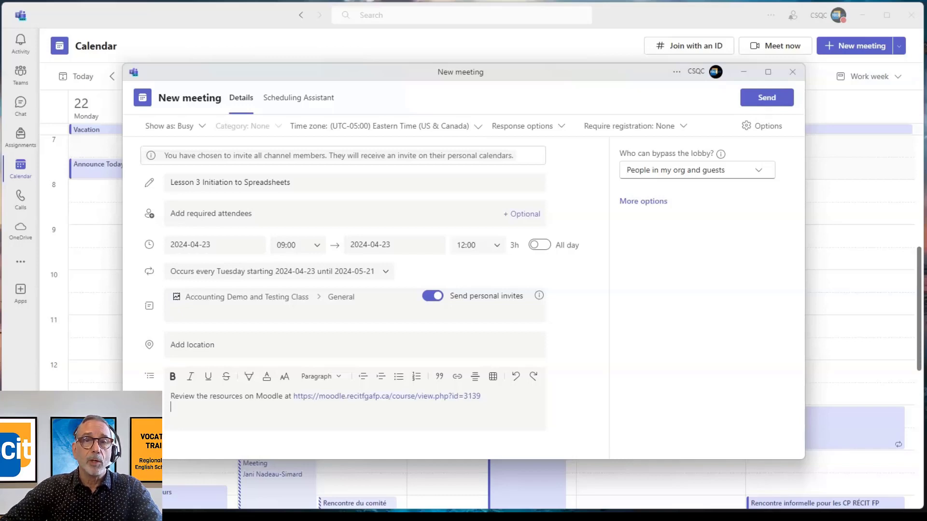
click(769, 99)
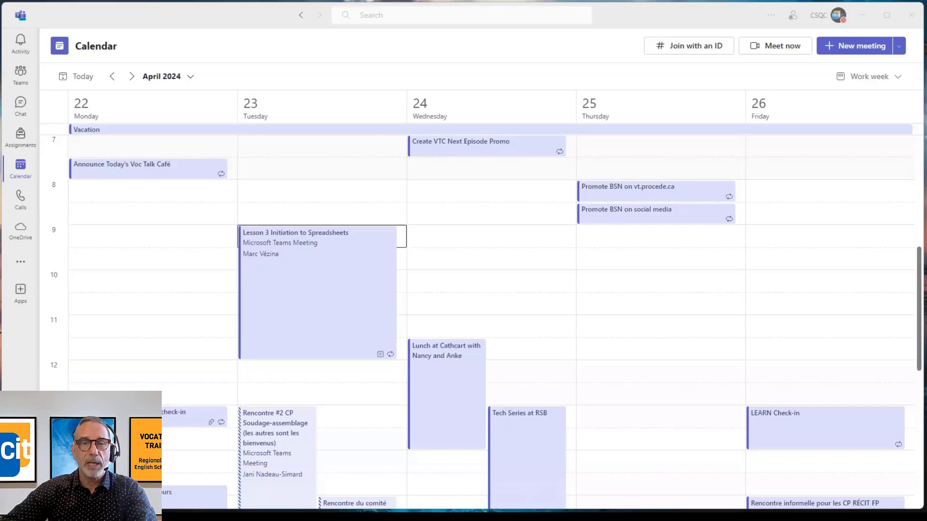
Step: Start a meeting in the class team's General channel with the camera on, and copy its meeting link
click(27, 81)
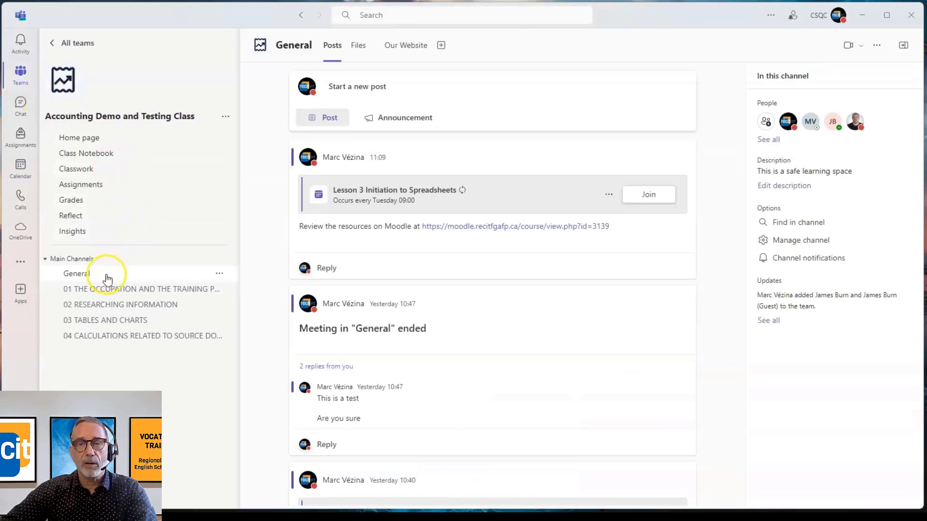
click(106, 275)
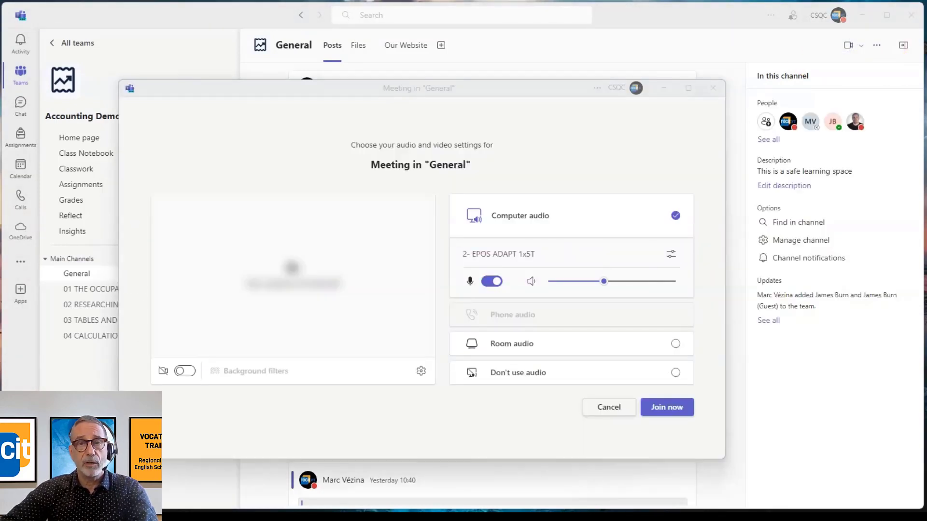
click(181, 370)
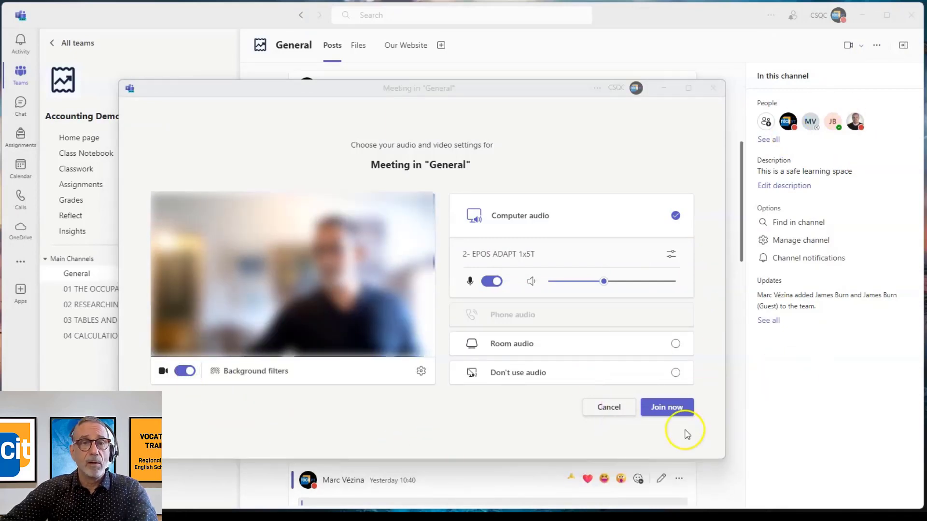
click(669, 409)
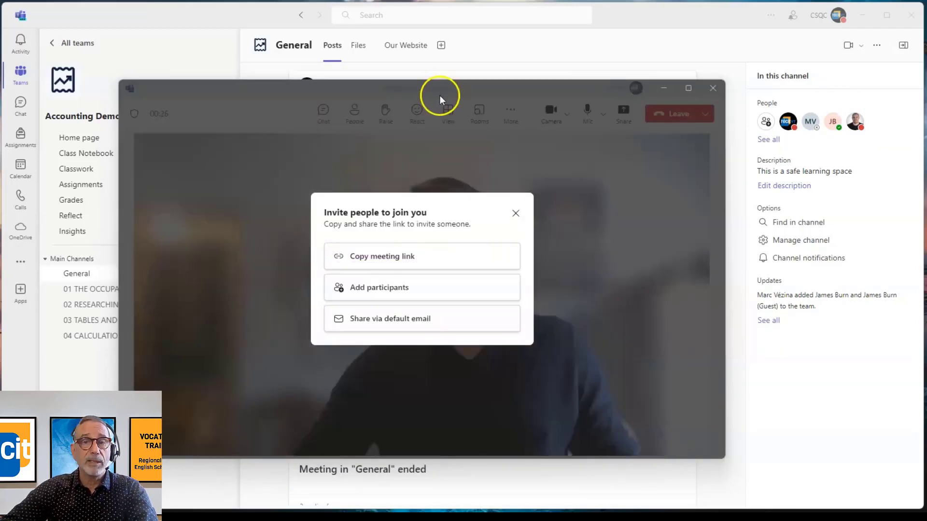
click(395, 260)
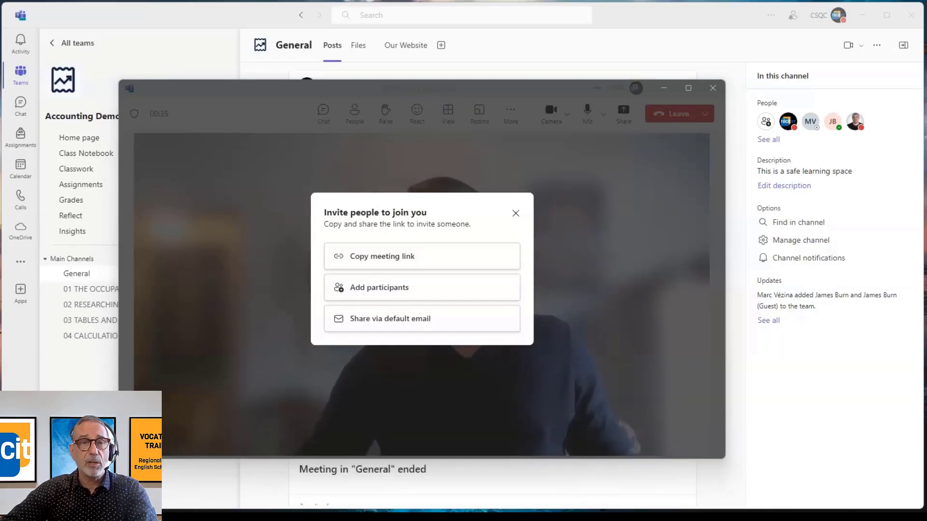
Step: Share the meeting through the default email, addressing it to Group test and one individual contact, and send the message
click(392, 321)
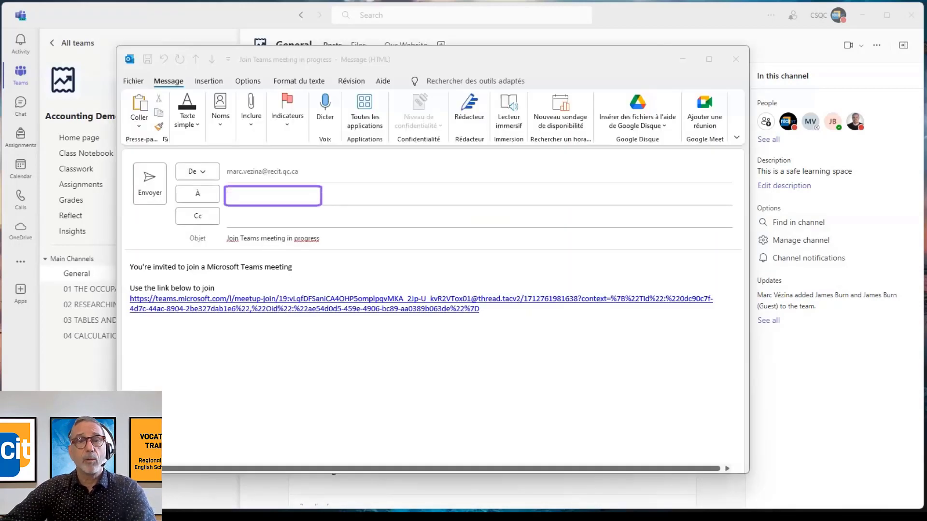
click(246, 198)
text(grouptest)
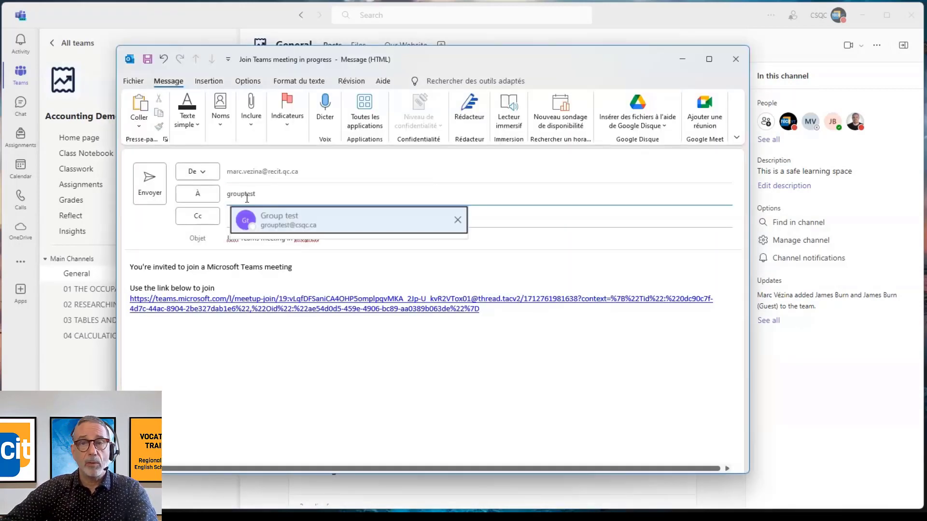
click(296, 217)
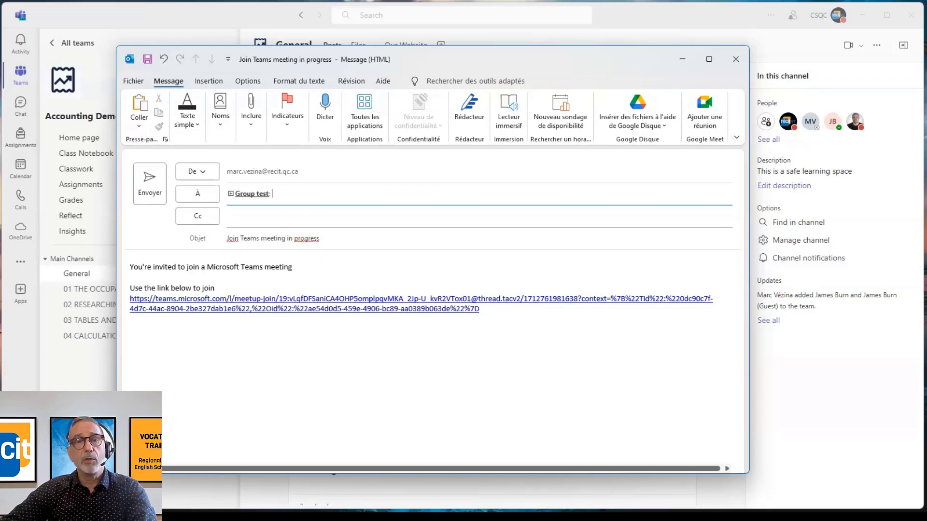
text(james)
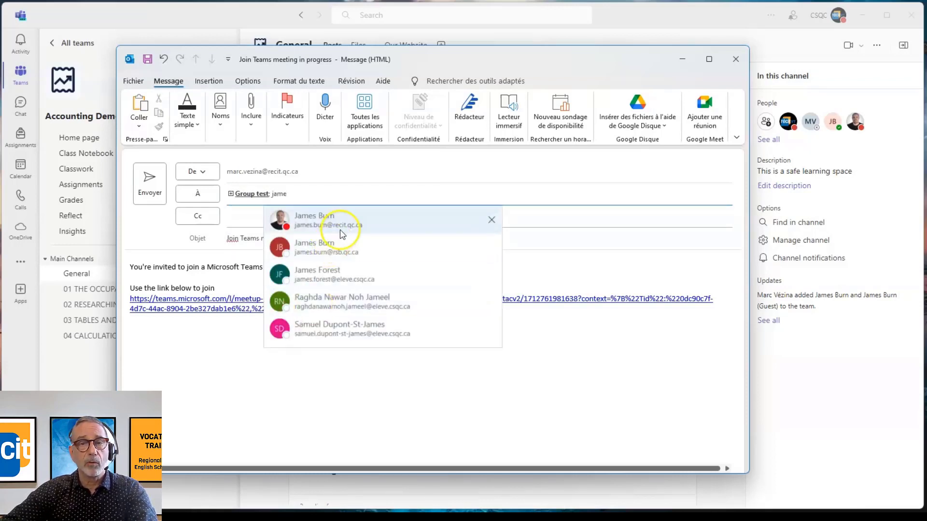
click(341, 231)
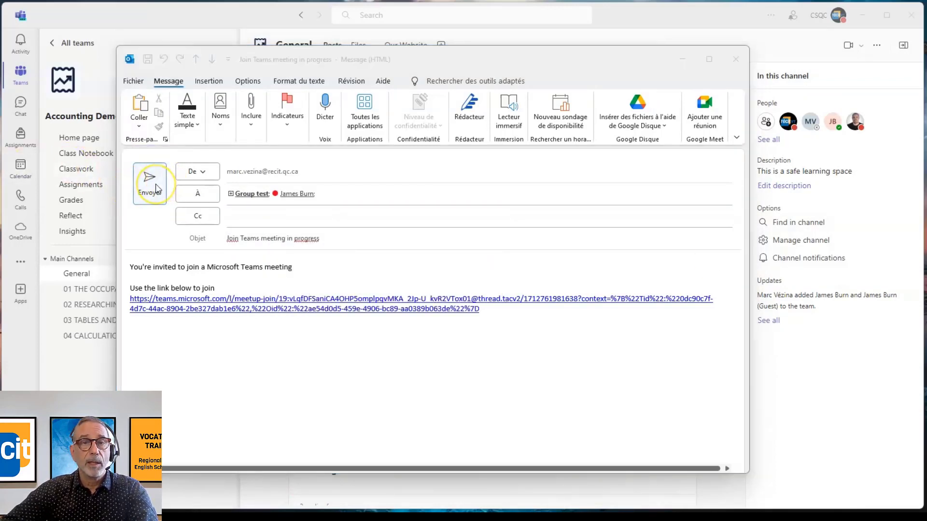
click(155, 184)
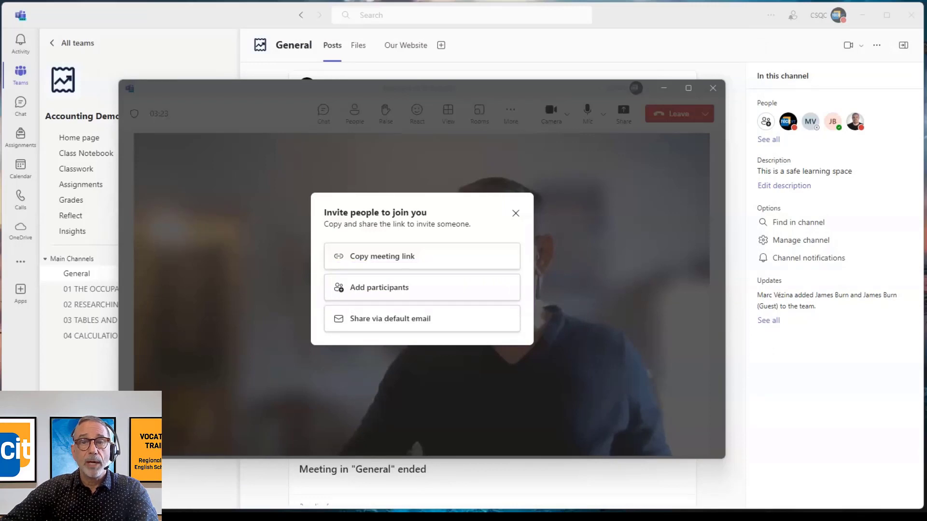
Step: Show the meeting's participants, request the first suggested guest to join, and open the options for sharing the invite
click(386, 288)
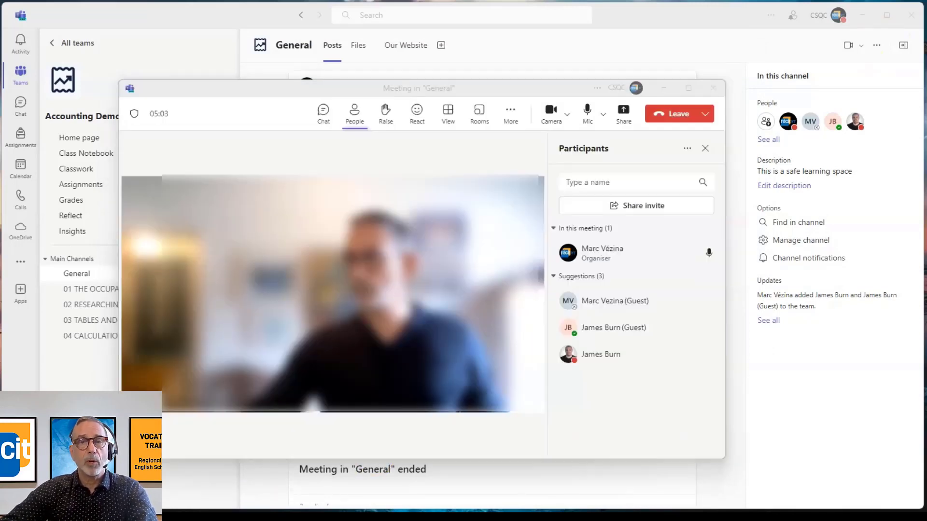
mouse_move(628, 302)
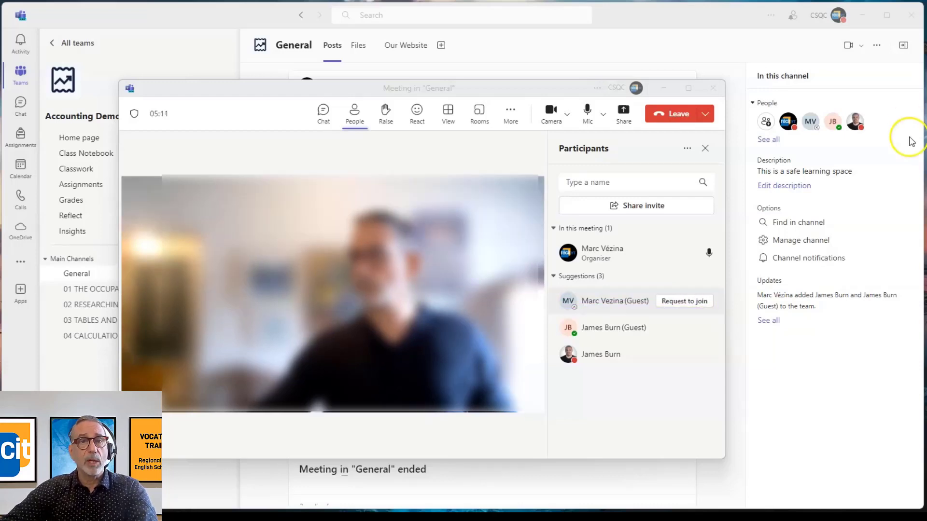
click(686, 301)
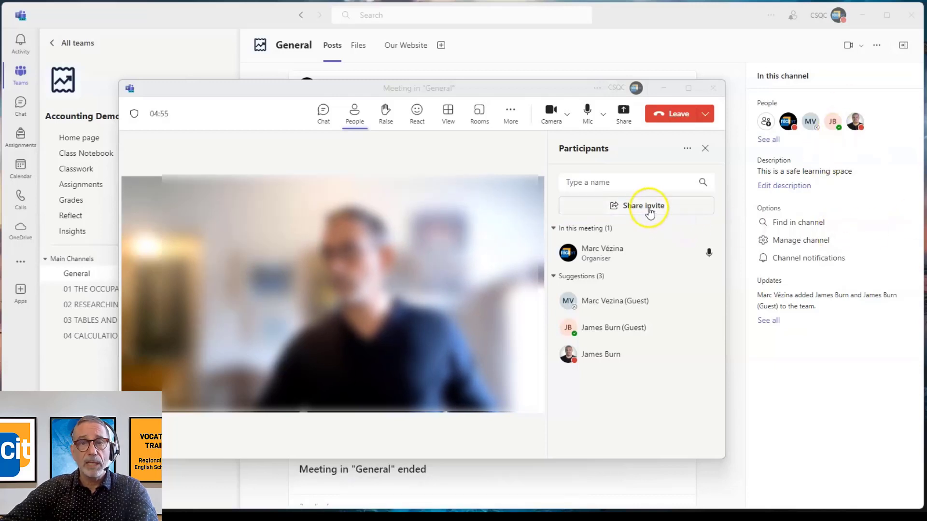
click(648, 209)
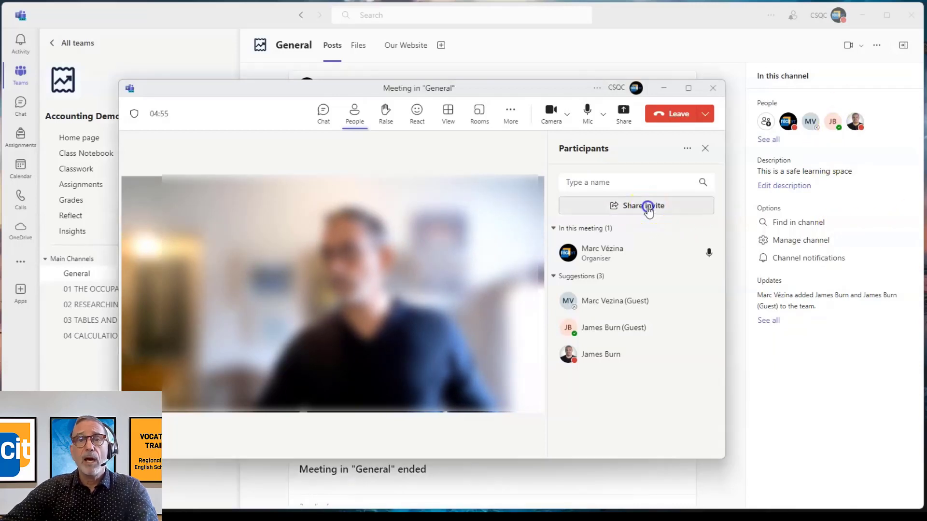